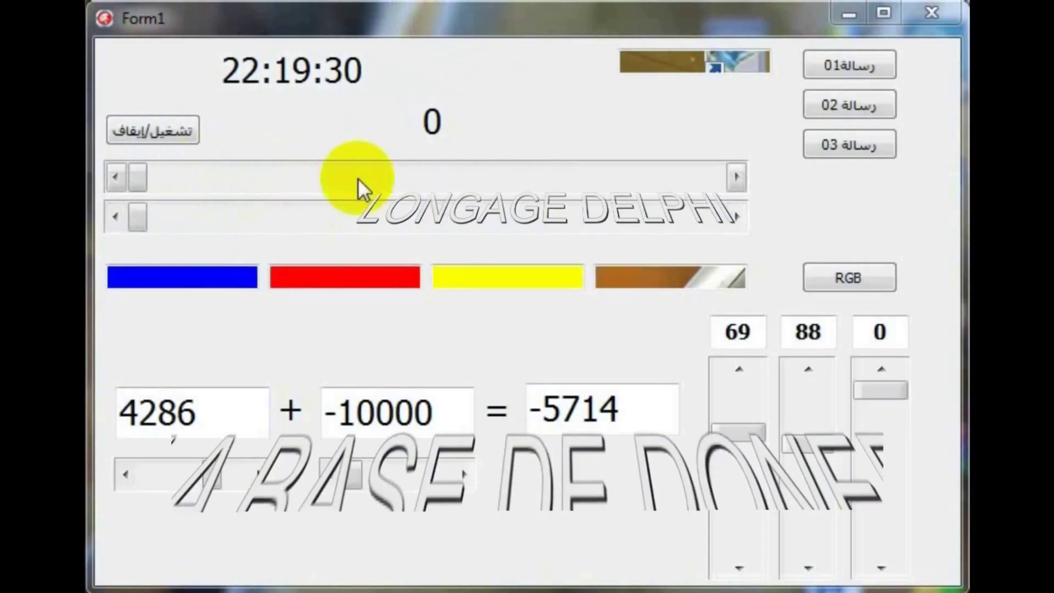
click(145, 175)
drag(144, 175, 717, 190)
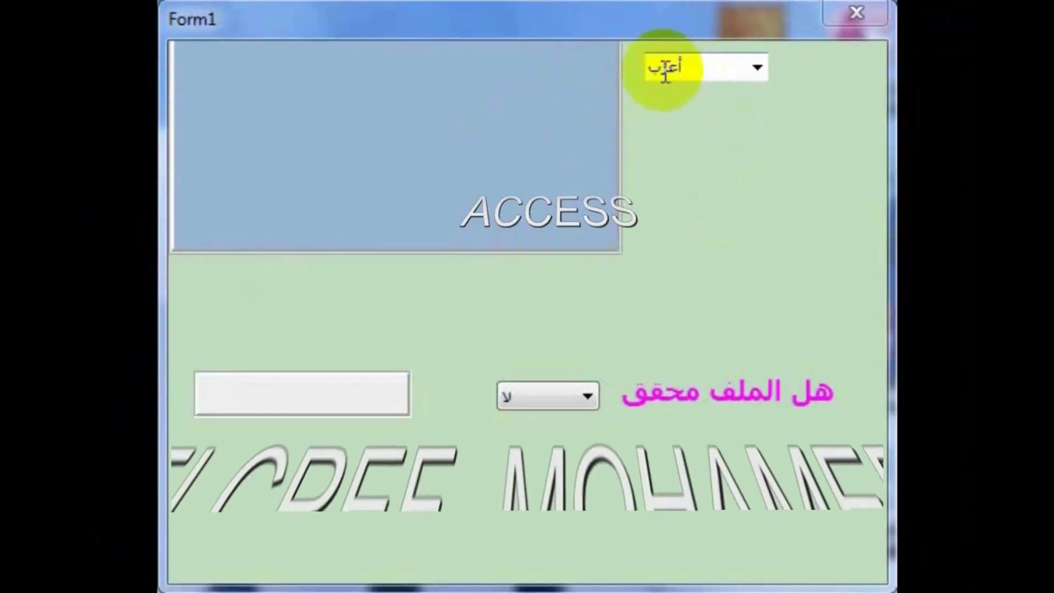
click(760, 66)
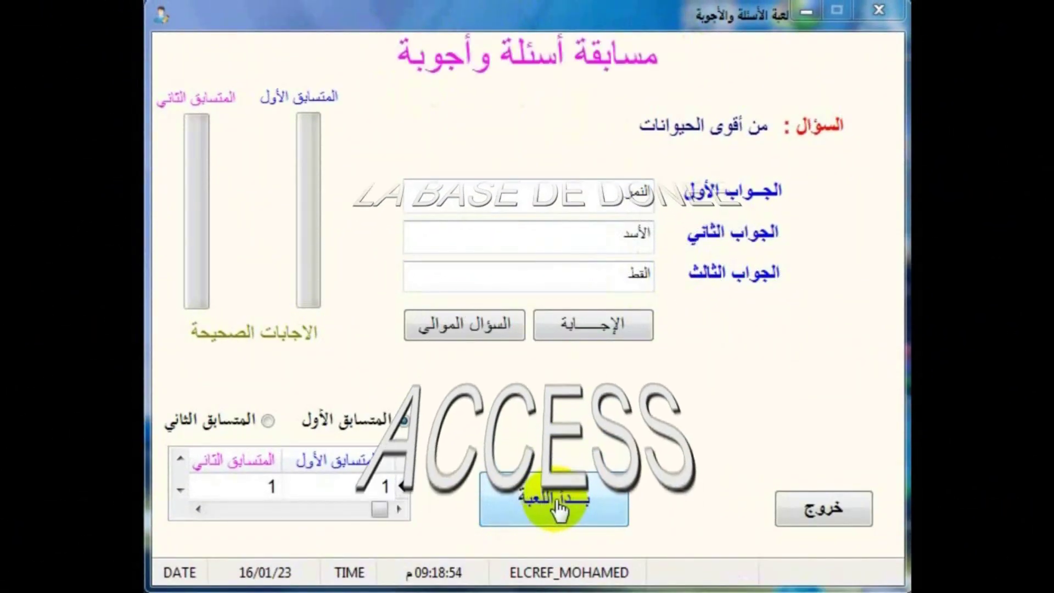
click(623, 208)
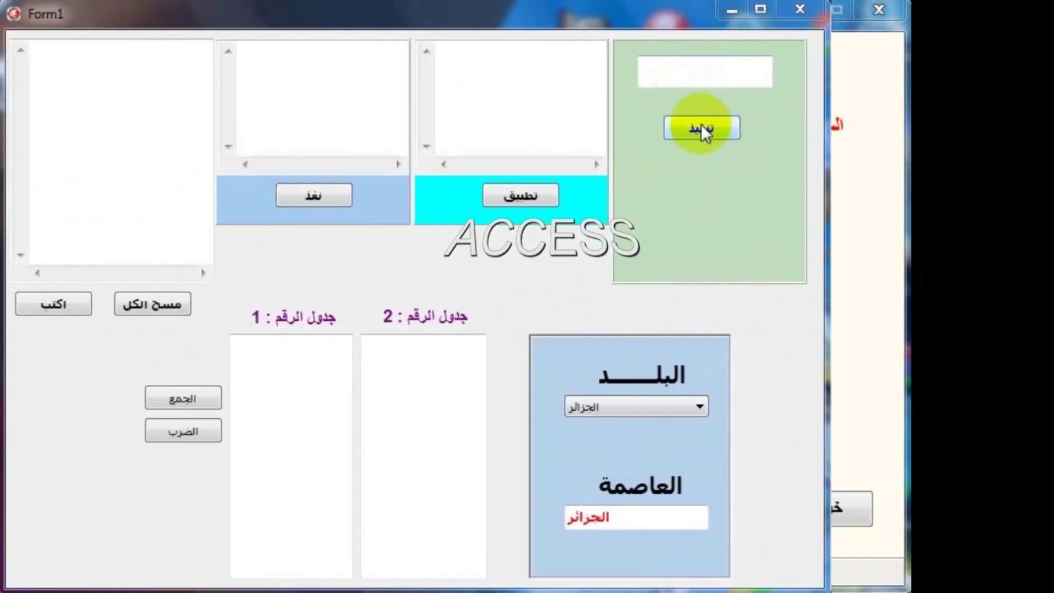
click(700, 127)
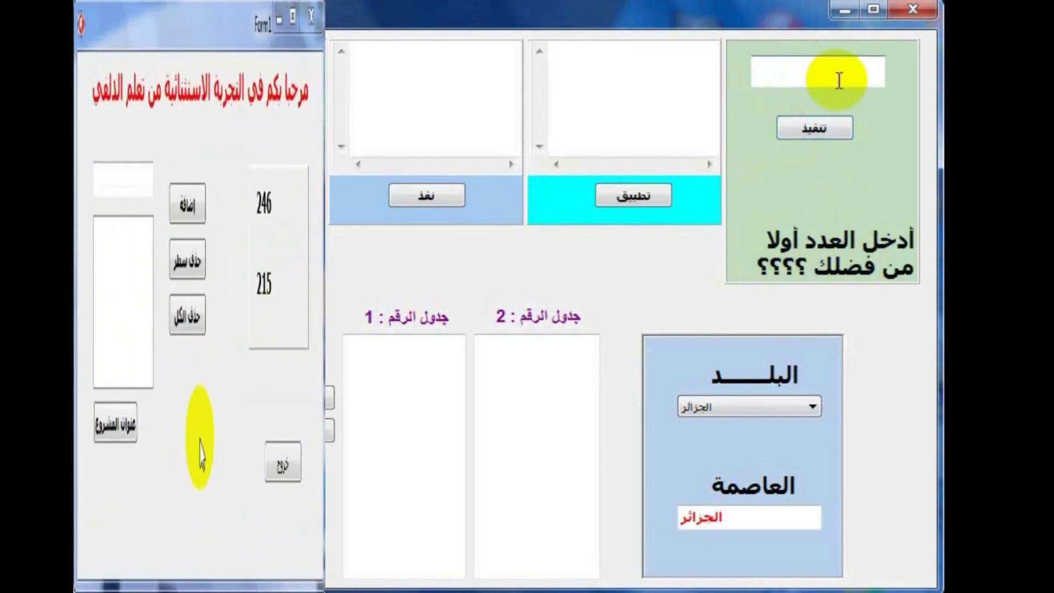
text(31321)
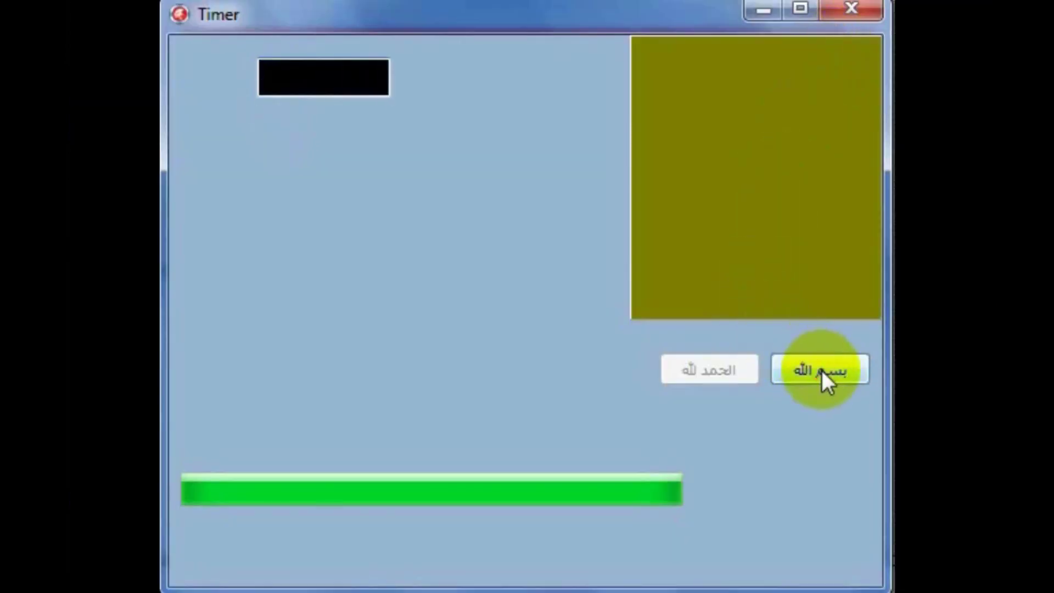
click(817, 369)
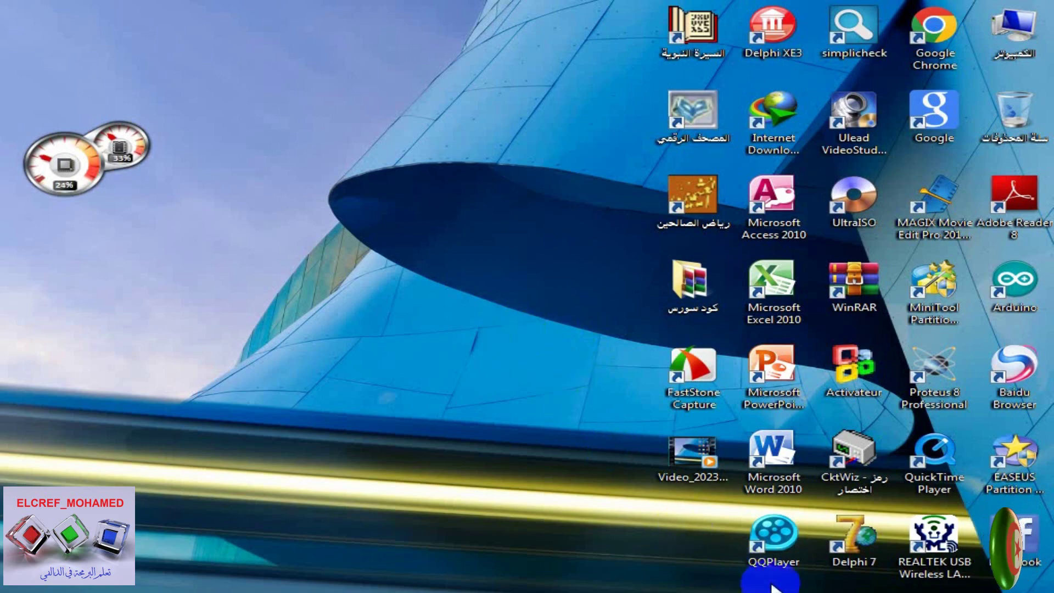
Open the barcode example folder and preview the CarolinaBar-DEMO25E2-Bold font file, closing the preview when done.
click(670, 505)
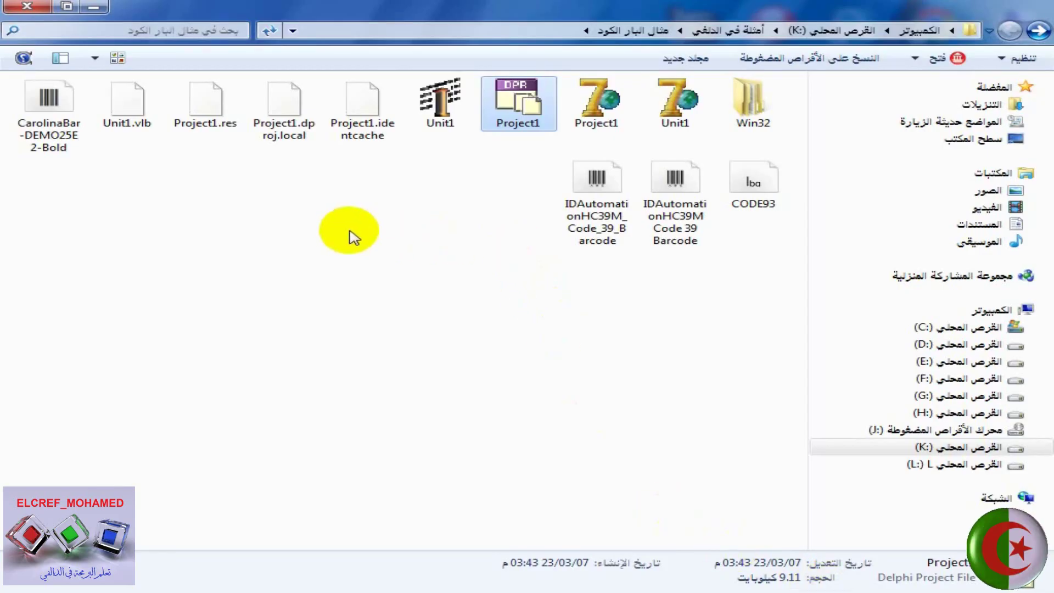
double_click(58, 100)
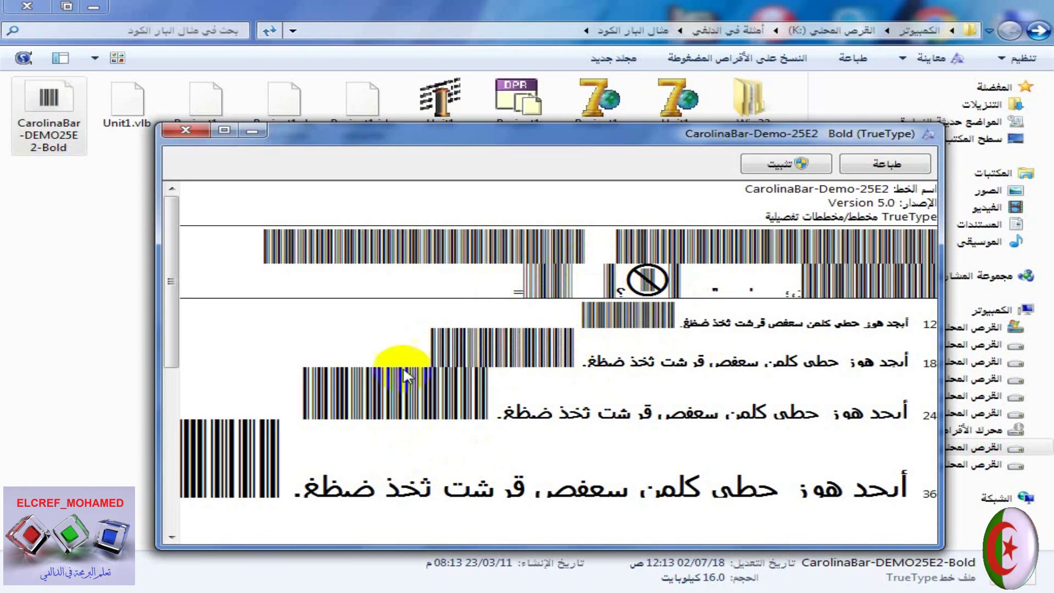
mouse_move(175, 336)
mouse_down()
mouse_move(173, 388)
mouse_move(176, 327)
mouse_up()
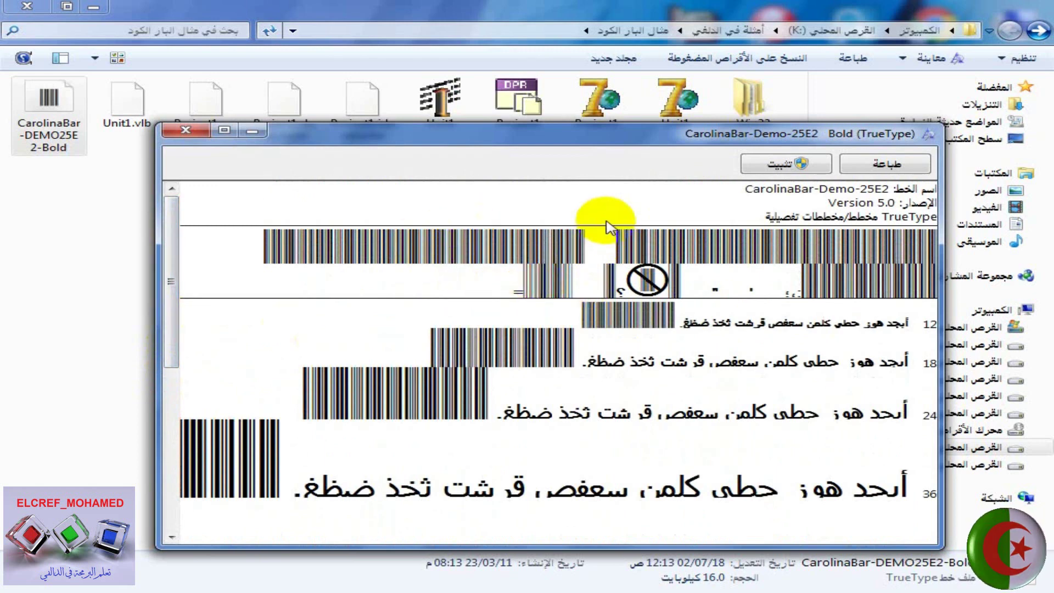
click(181, 131)
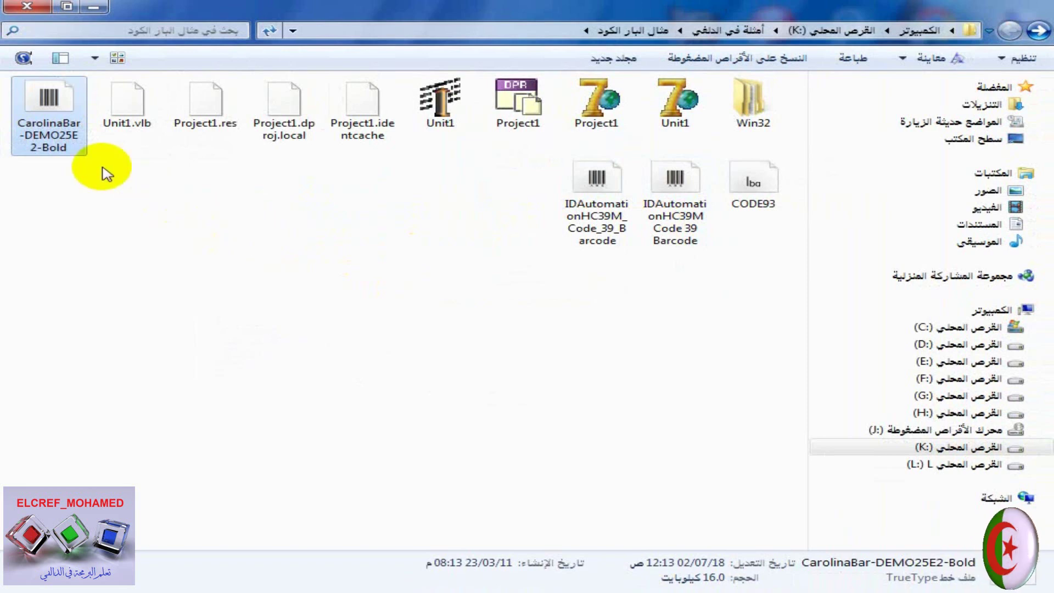
Copy the four barcode font files: CarolinaBar-DEMO25E2-Bold, IDAutomationHC39M_Code_39_Barcode, IDAutomationHC39M Code 39 Barcode and CODE93.
mouse_move(66, 146)
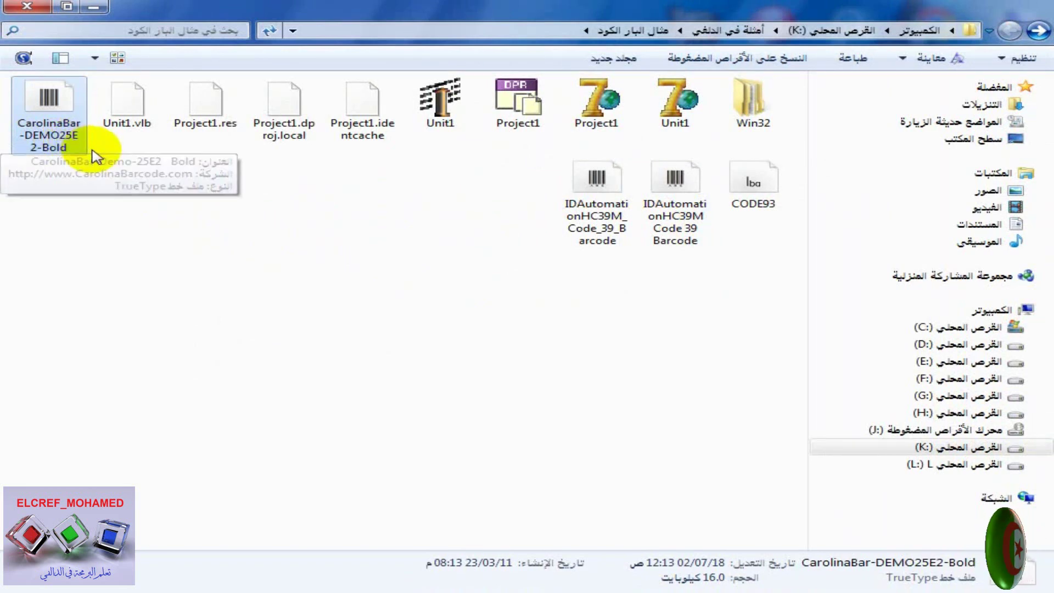
click(605, 183)
ctrl+click(674, 190)
ctrl+click(754, 189)
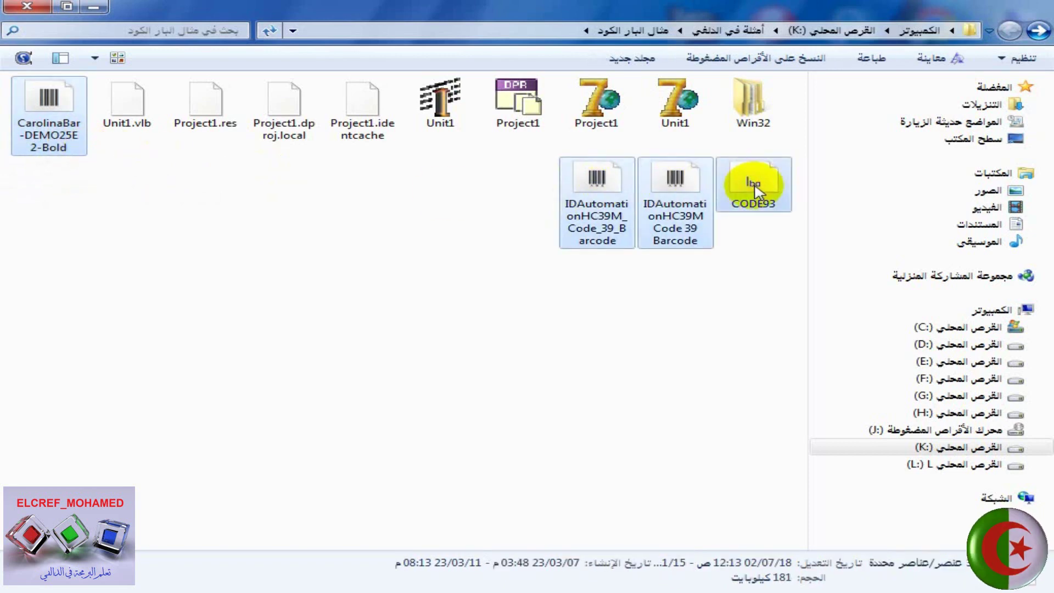
right_click(684, 183)
click(618, 367)
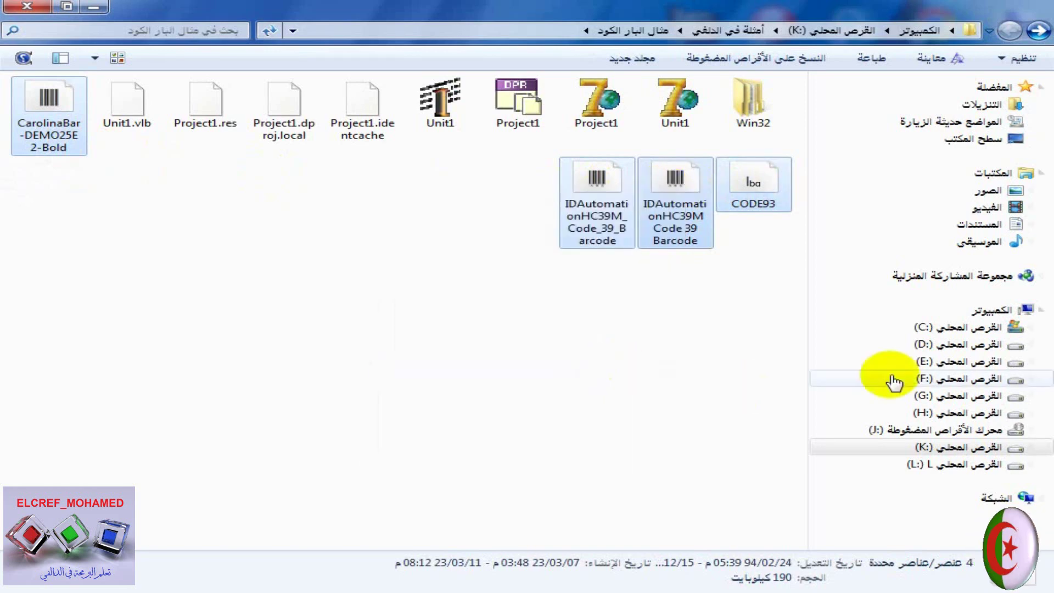
Open the Fonts folder inside the Windows directory on drive C.
click(1029, 328)
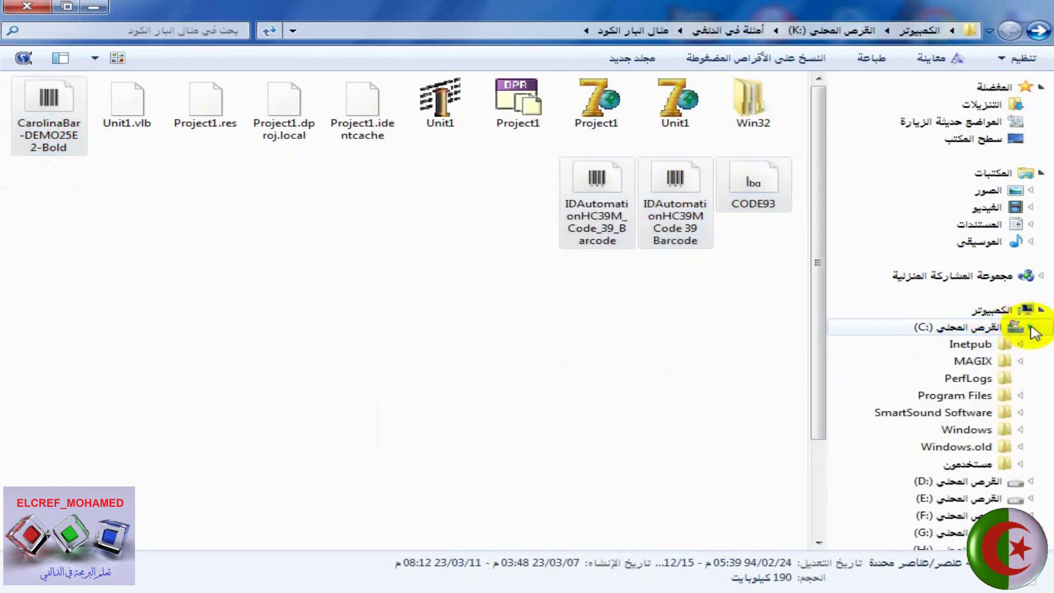
click(966, 431)
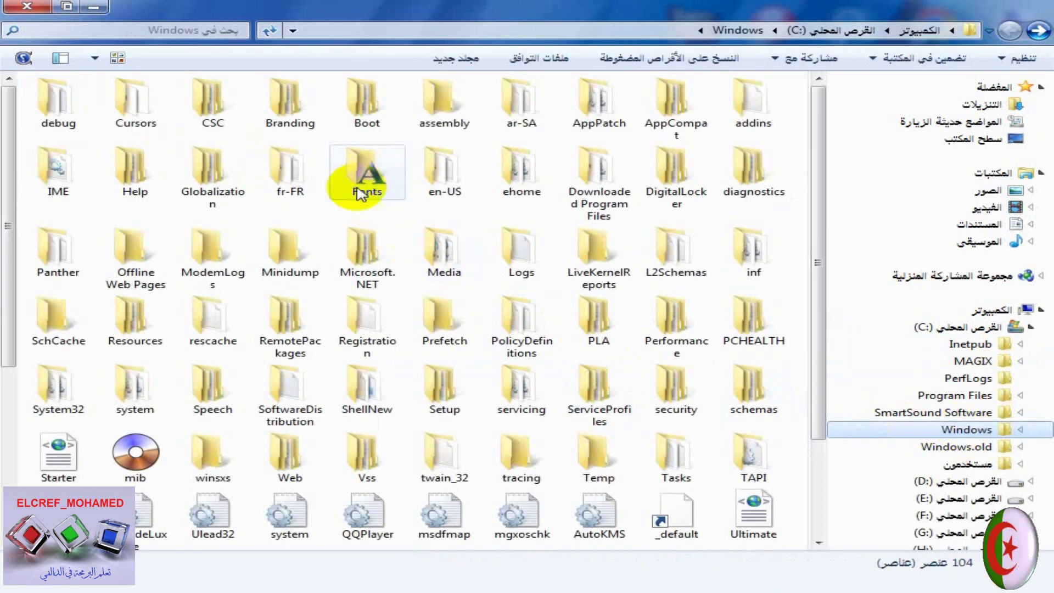
right_click(367, 174)
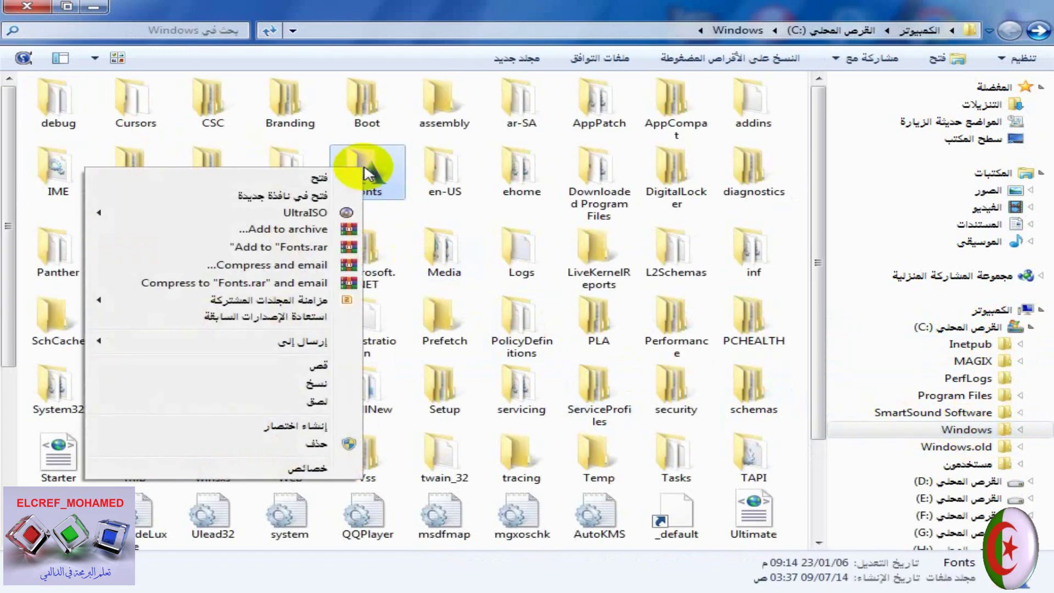
click(315, 177)
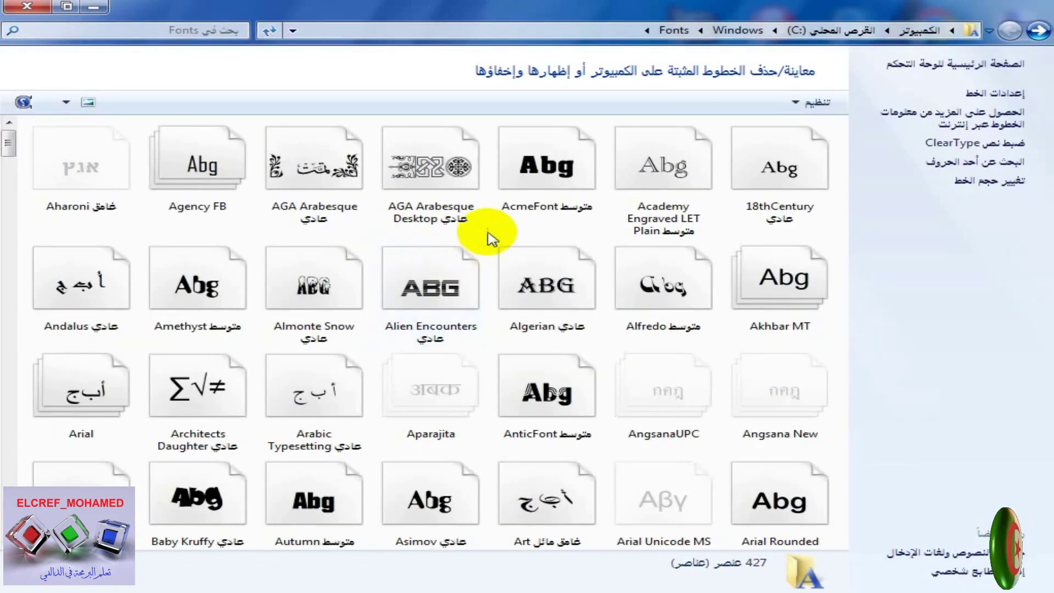
Paste the copied barcode fonts into the Fonts folder, replacing the installed IDAHC39MCode39Barcode font, and close the window.
right_click(491, 231)
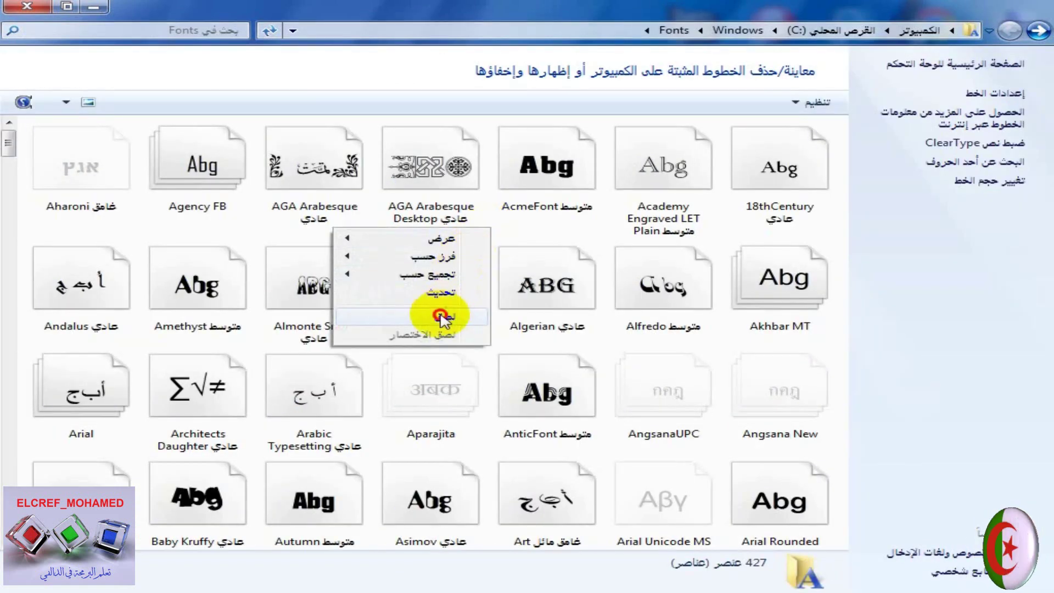
click(444, 316)
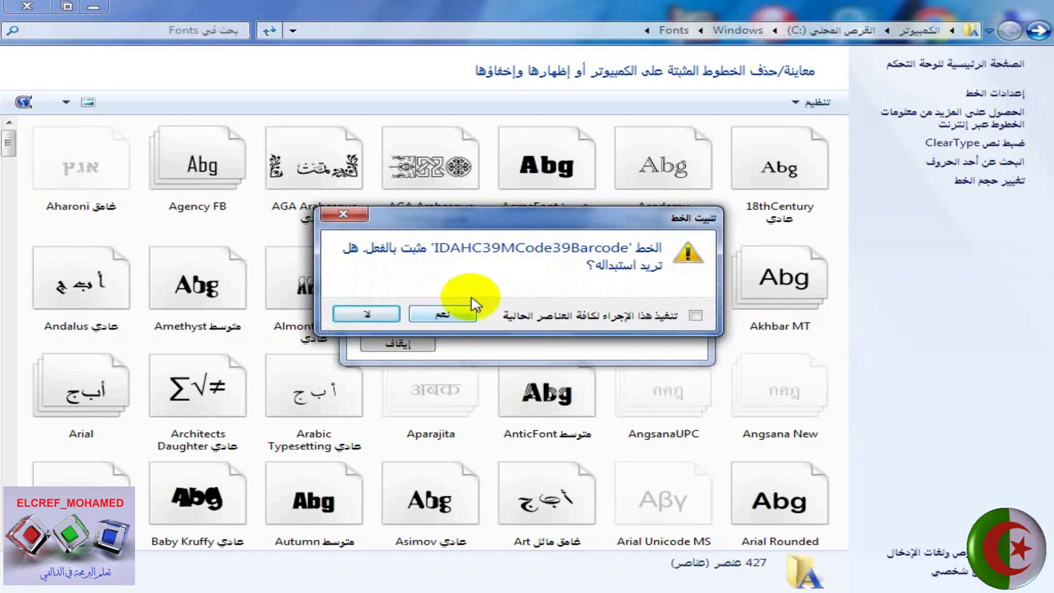
click(445, 315)
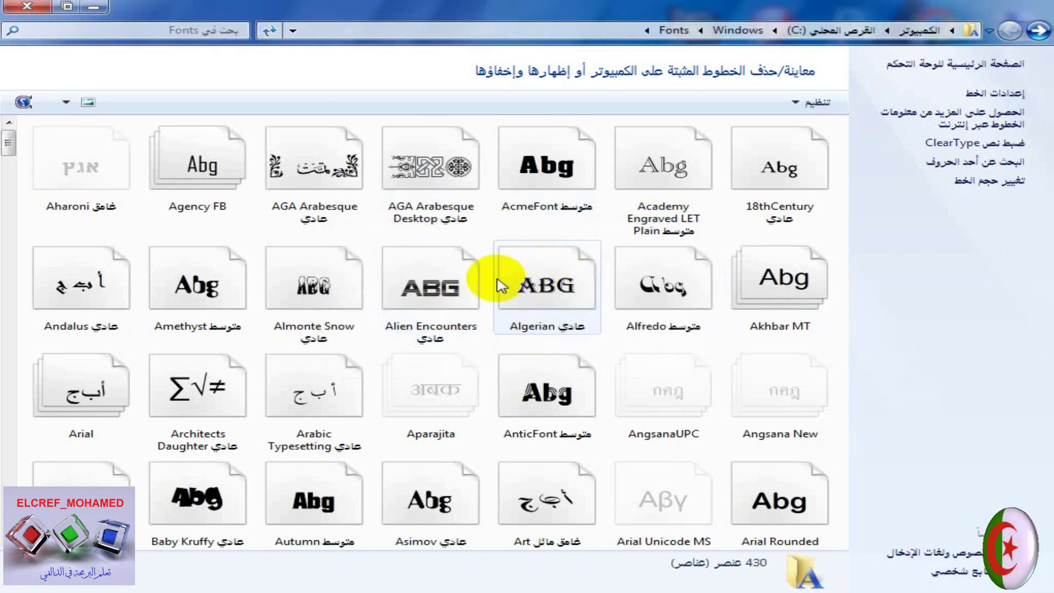
click(27, 8)
Refresh the desktop and switch to a blank Microsoft Word document.
right_click(502, 166)
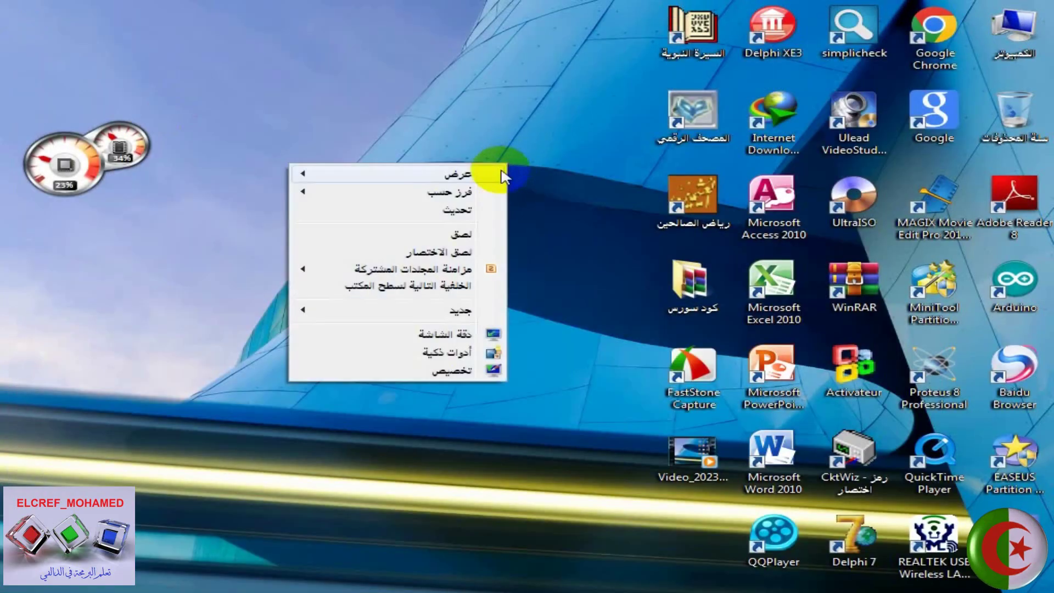
click(453, 213)
click(573, 511)
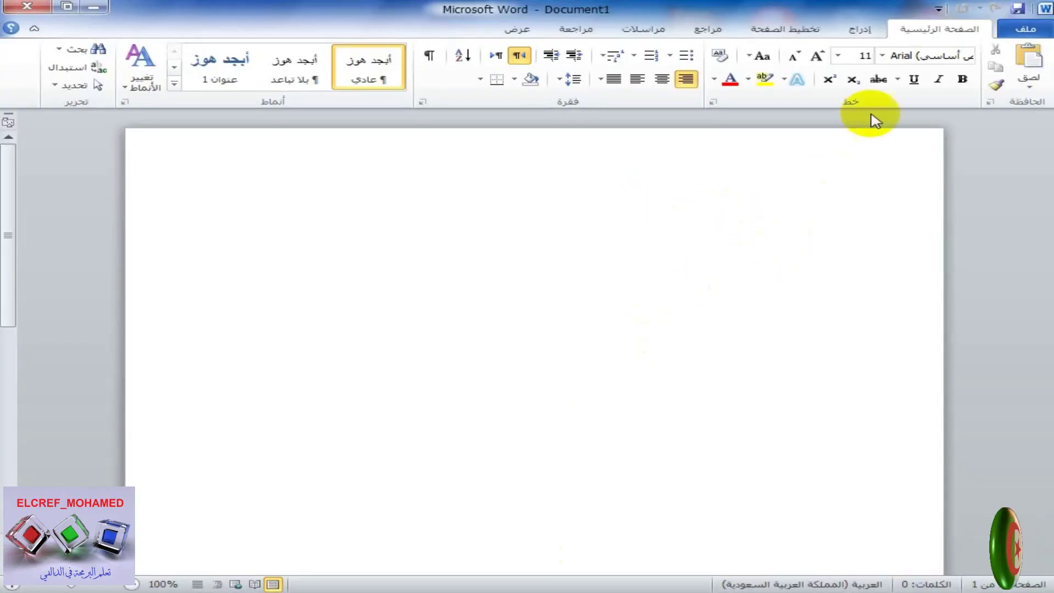
Look through the list of available fonts in the blank document for the newly installed barcode fonts.
click(882, 56)
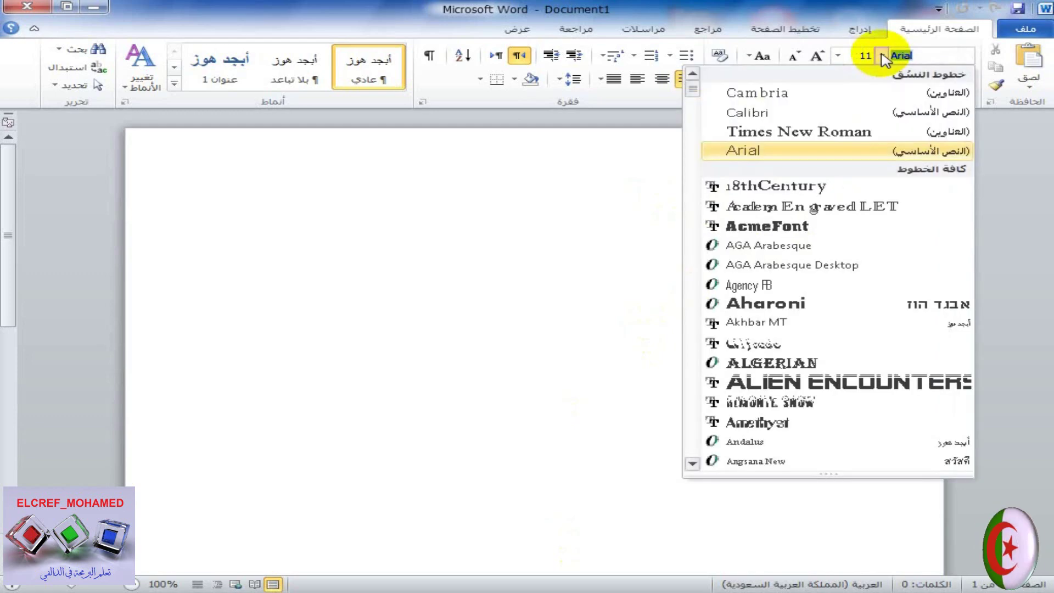
scroll(818, 376, down, 4)
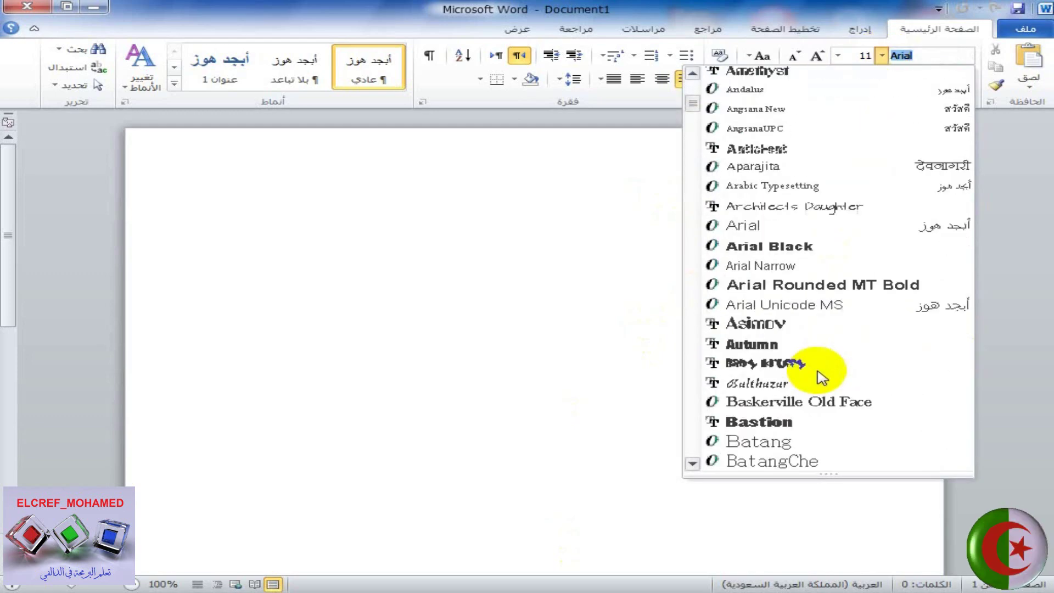
scroll(821, 376, down, 13)
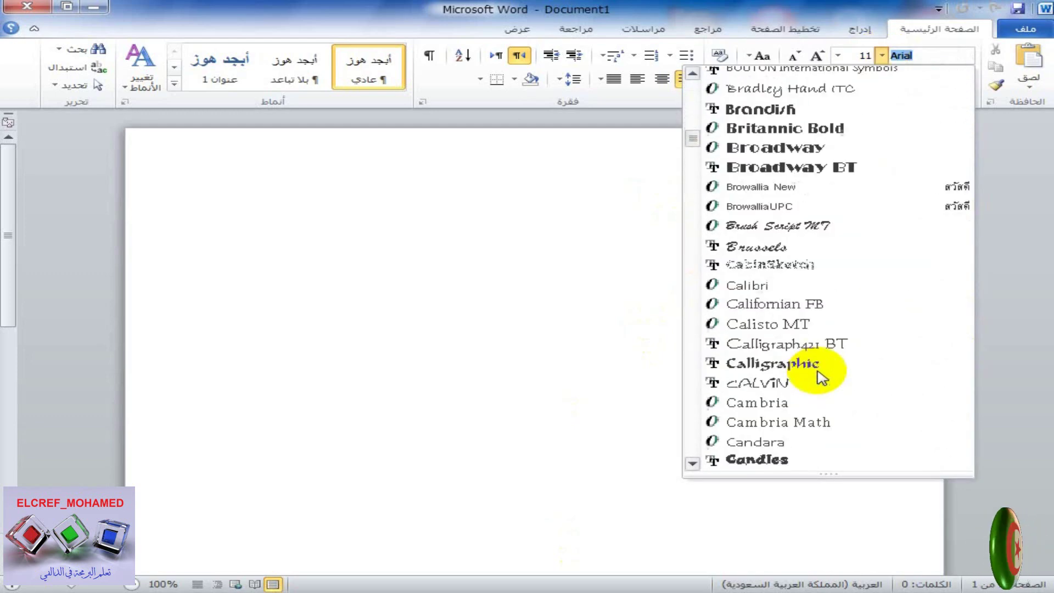
scroll(821, 378, down, 3)
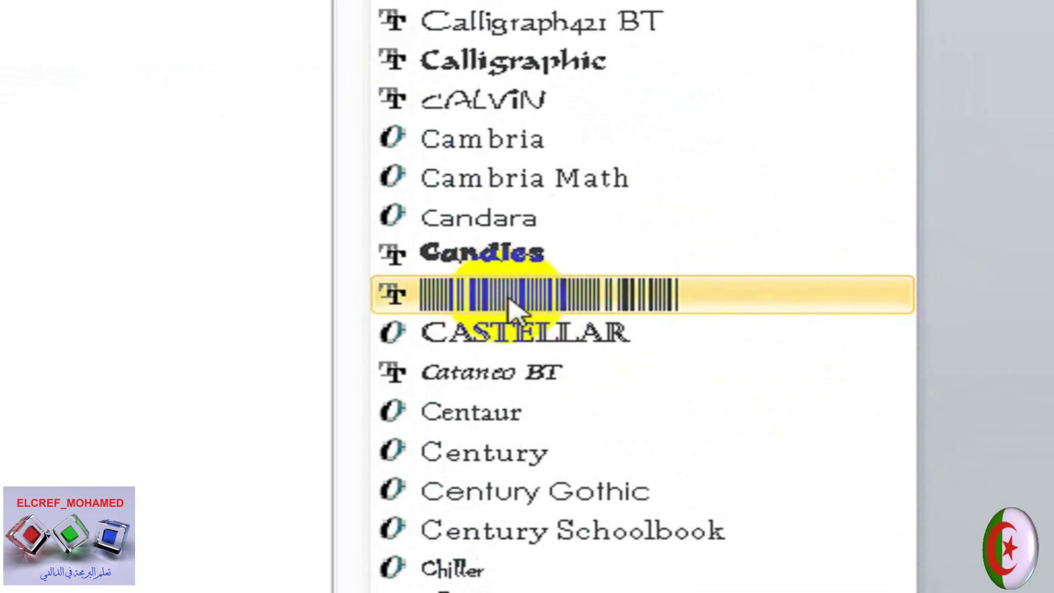
scroll(511, 304, down, 5)
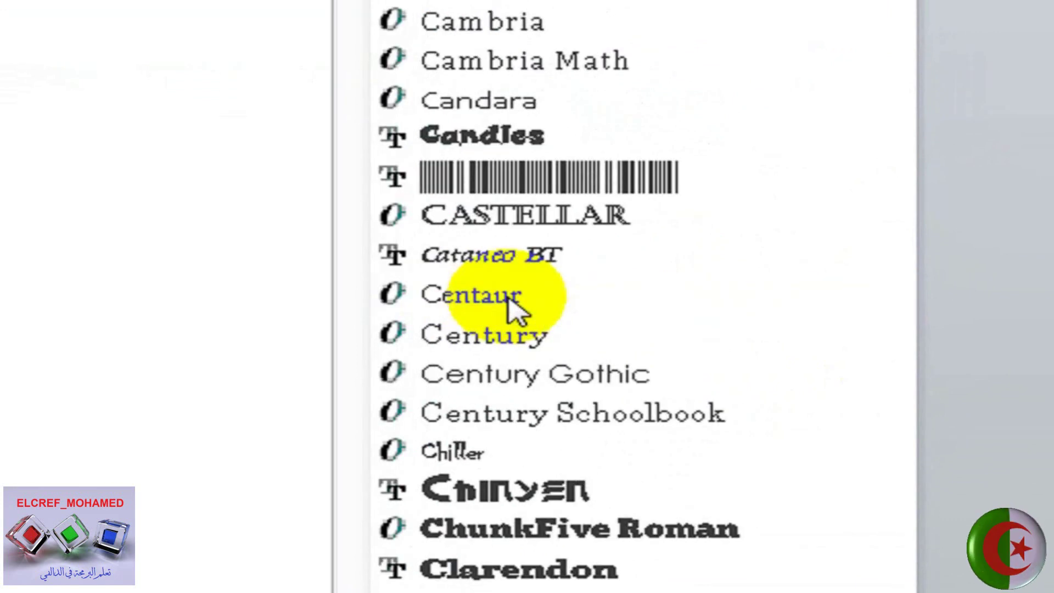
scroll(513, 307, down, 8)
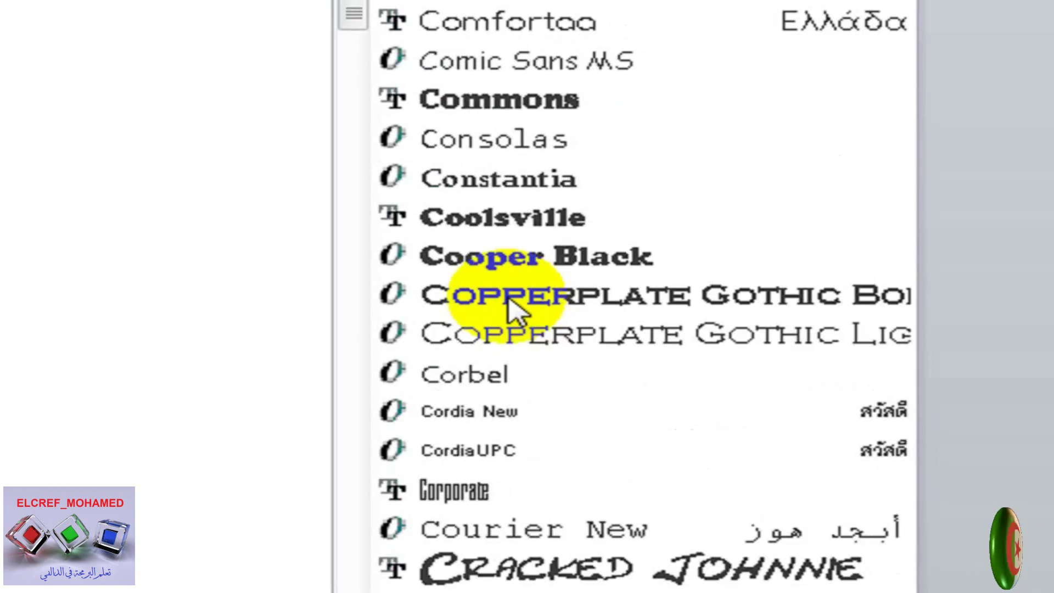
scroll(510, 307, down, 18)
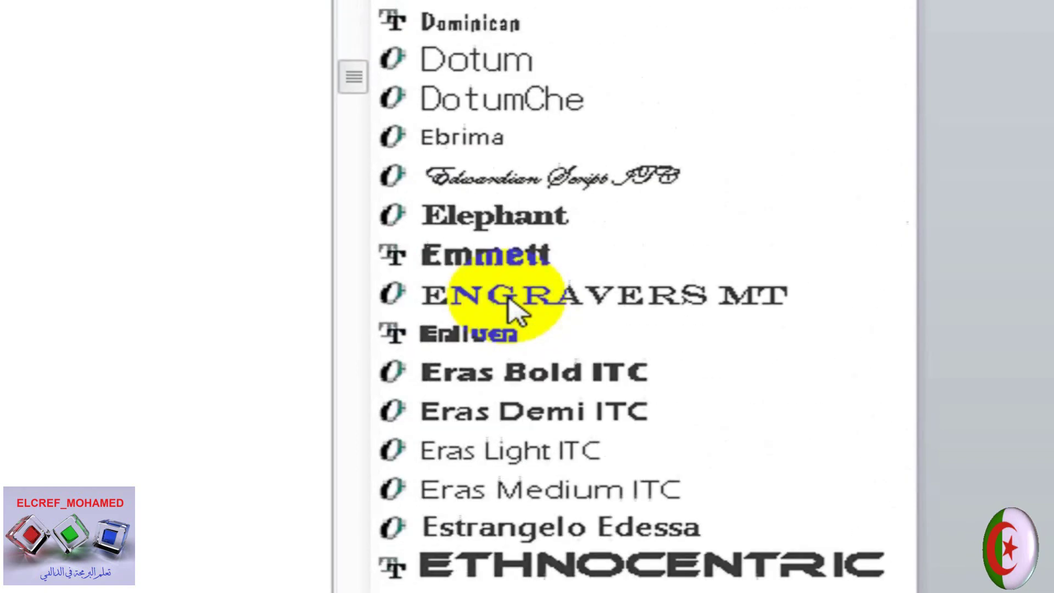
scroll(513, 310, down, 20)
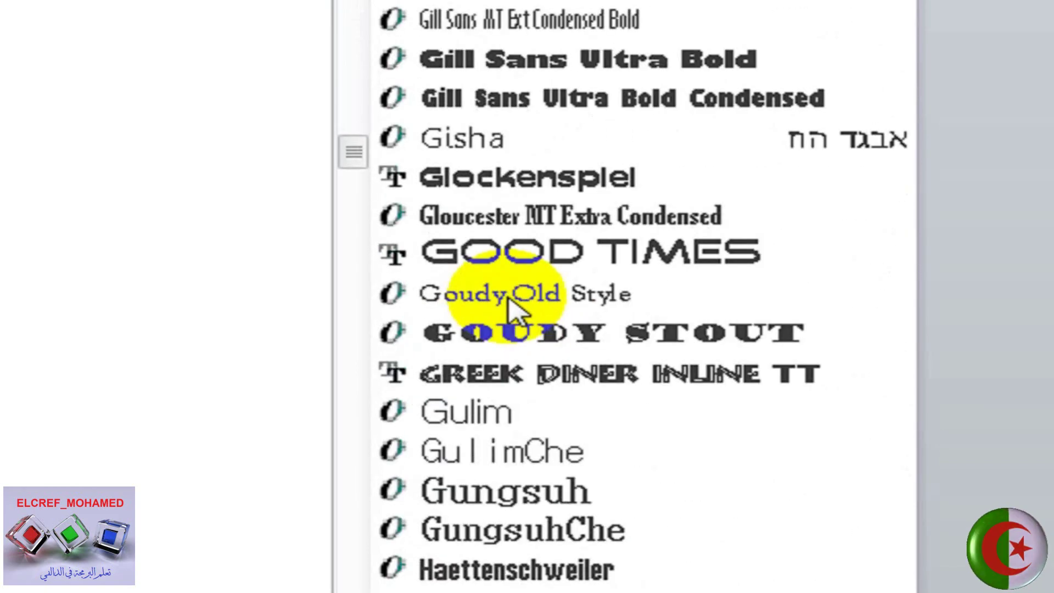
scroll(516, 312, down, 20)
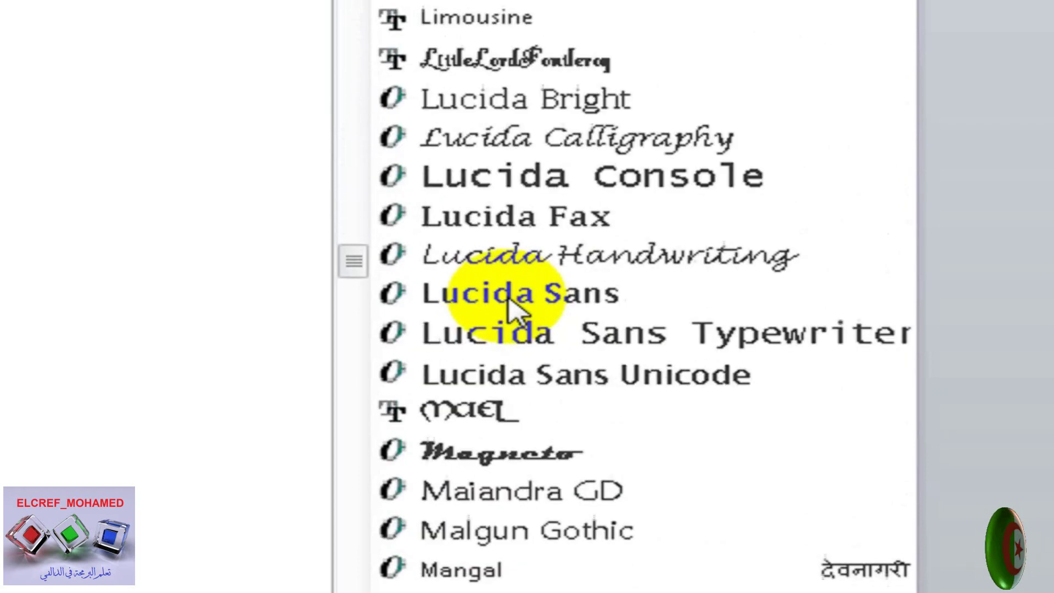
scroll(516, 312, down, 20)
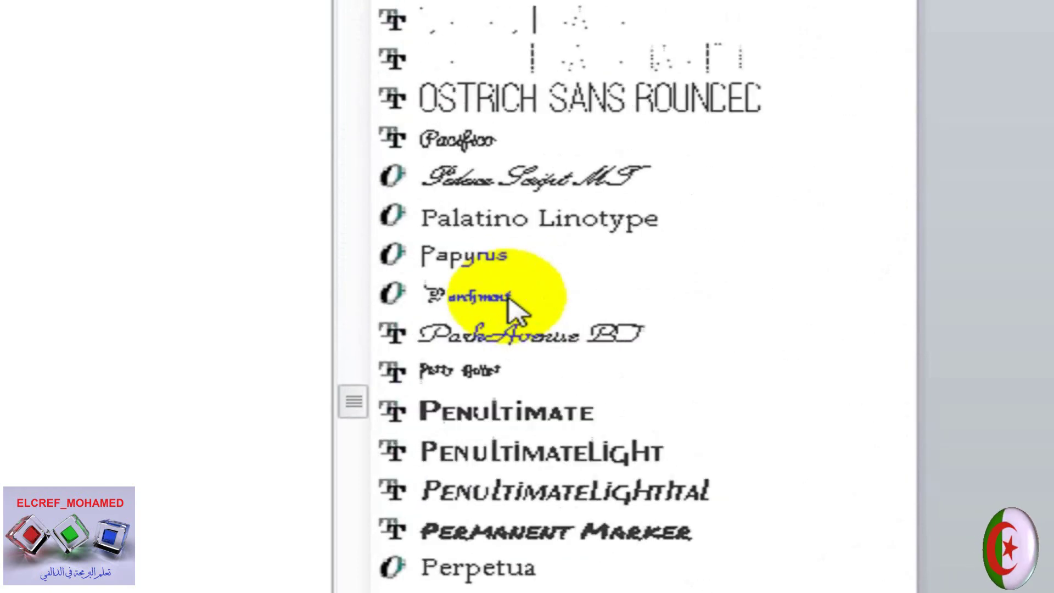
scroll(516, 312, down, 20)
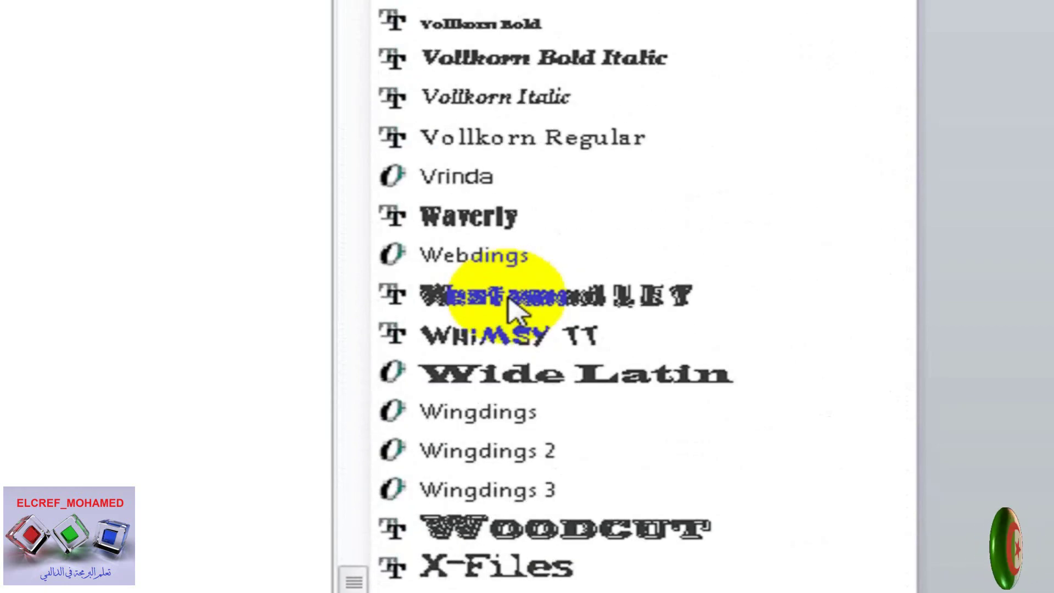
scroll(514, 310, up, 13)
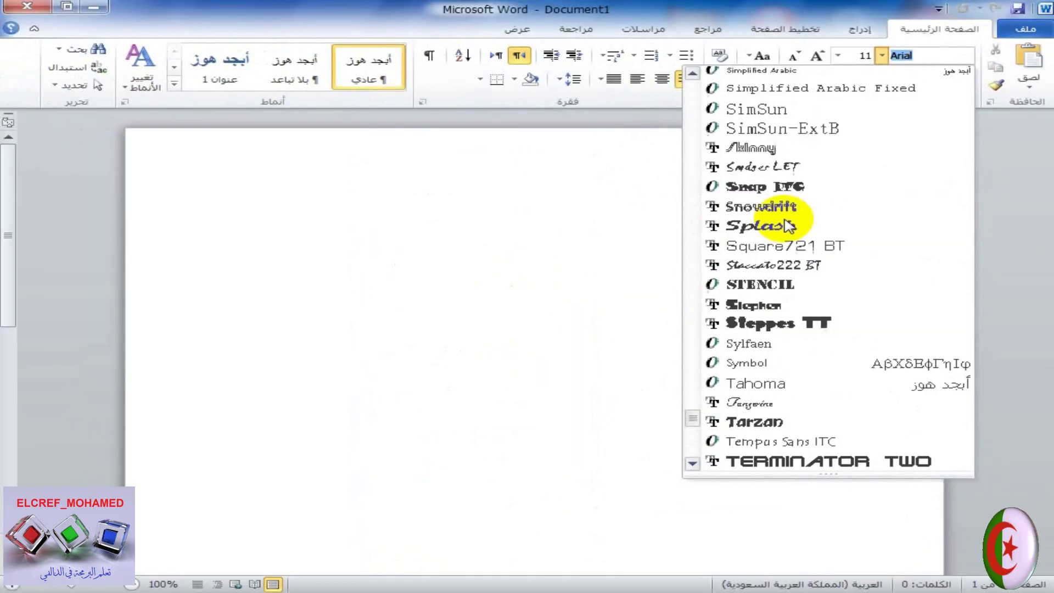
scroll(789, 225, up, 20)
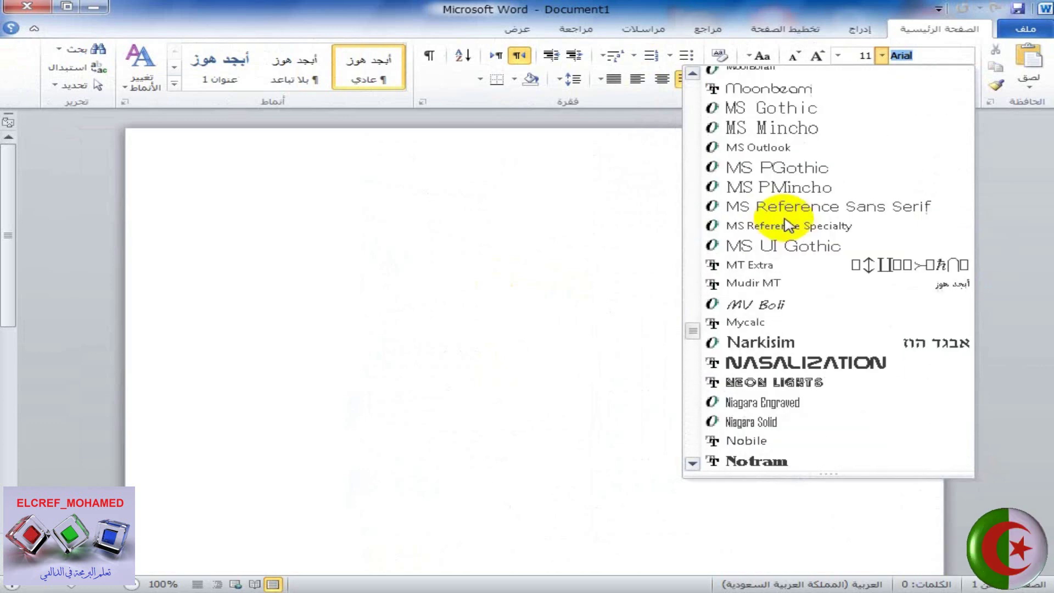
scroll(789, 225, up, 4)
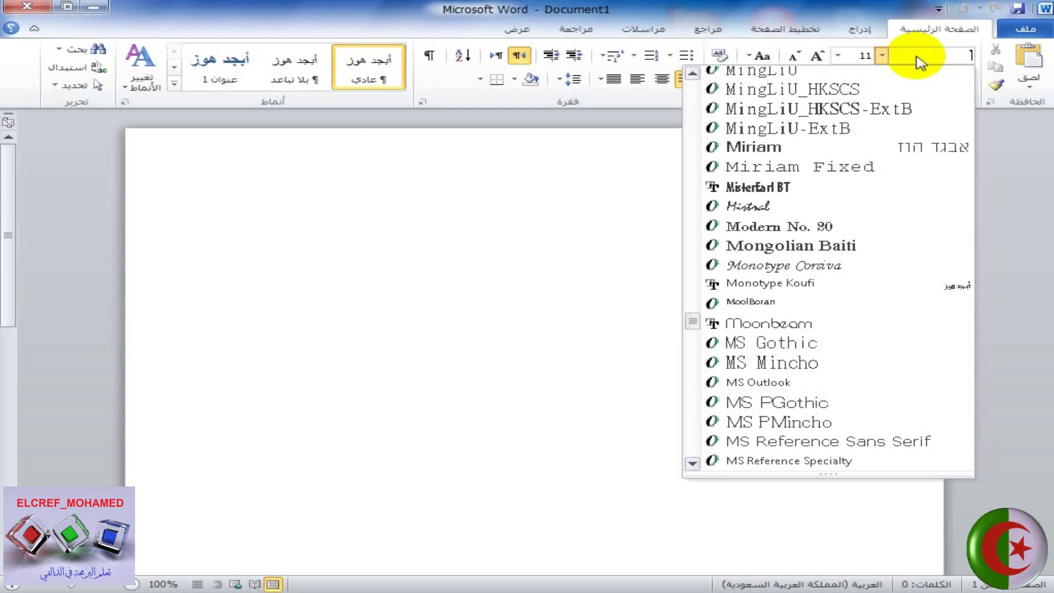
Try to set the document's font to Code39 by name, declining to use it if it is unavailable.
click(917, 56)
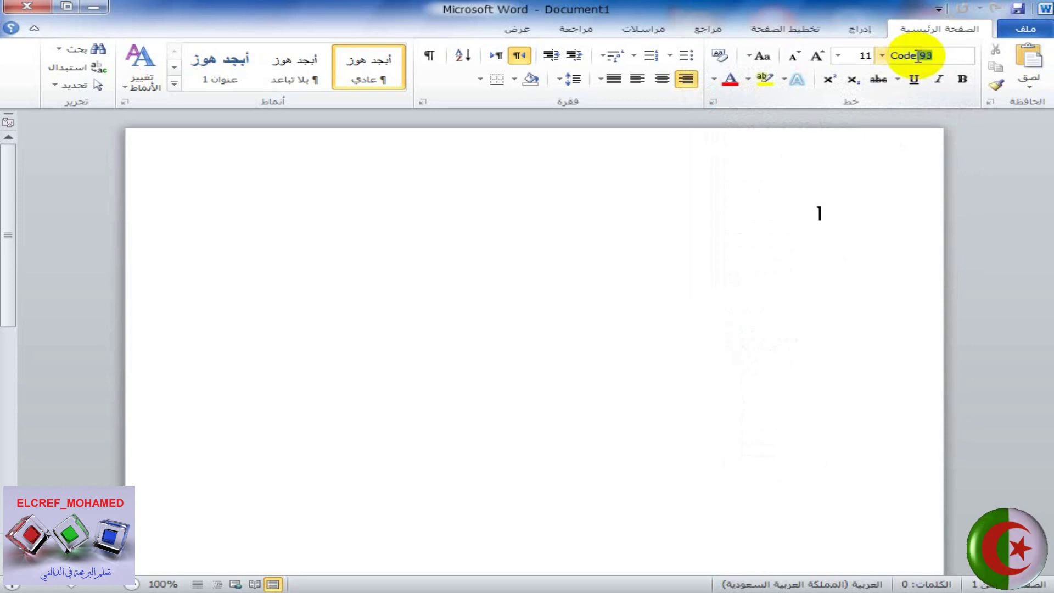
text(Code)
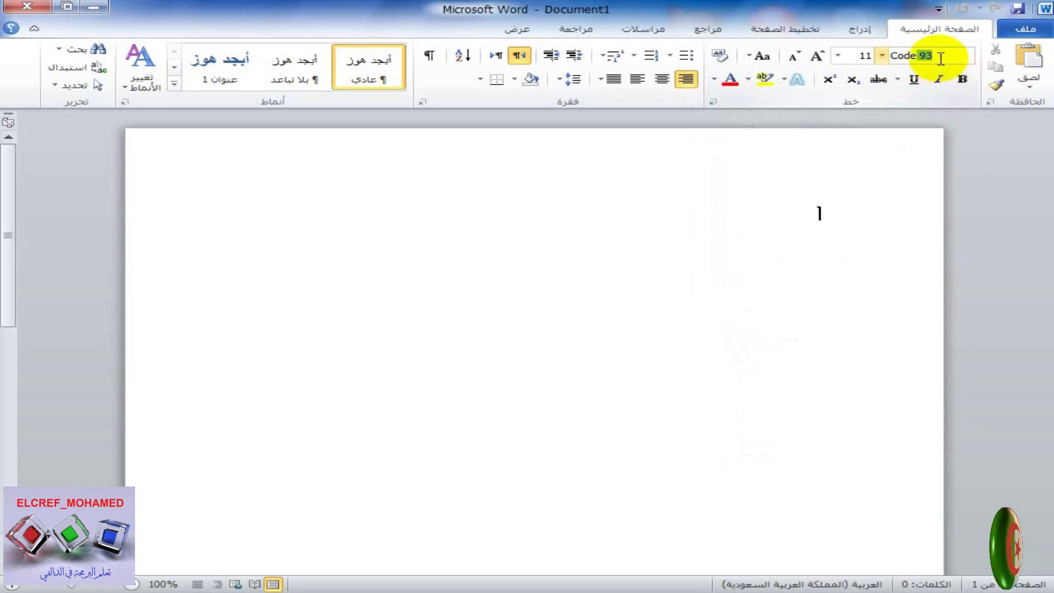
text(39)
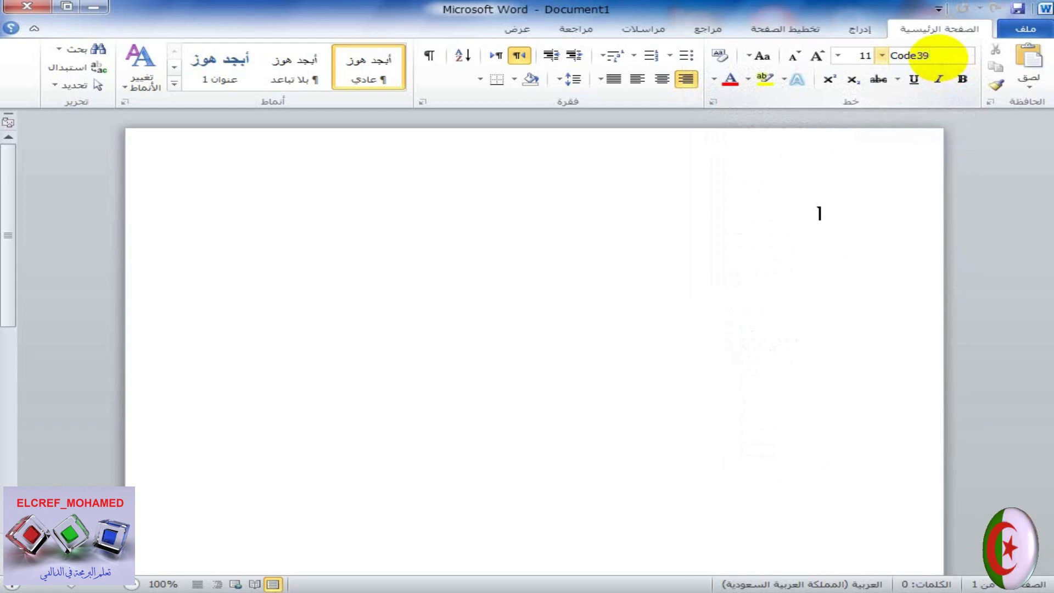
click(805, 211)
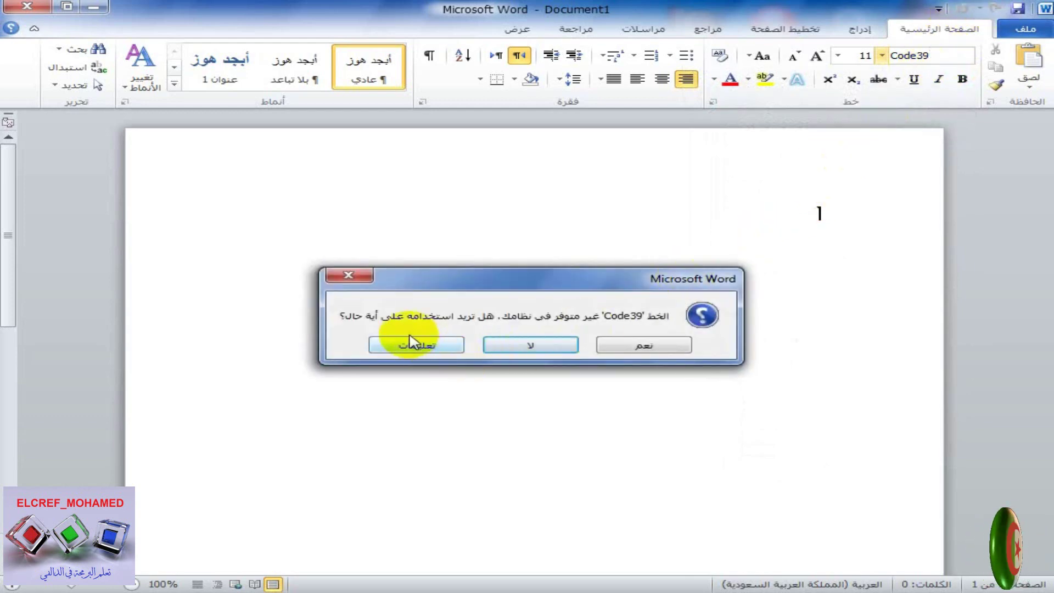
click(499, 346)
Choose the CarolinaBar barcode font and enter 123456789 in the document as a test.
click(881, 55)
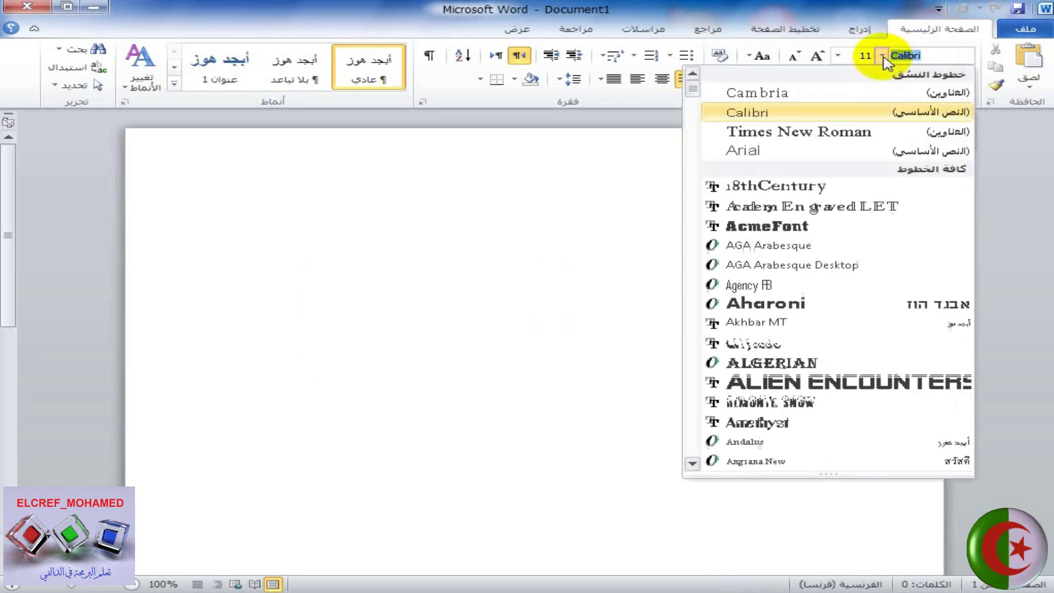
scroll(840, 330, down, 7)
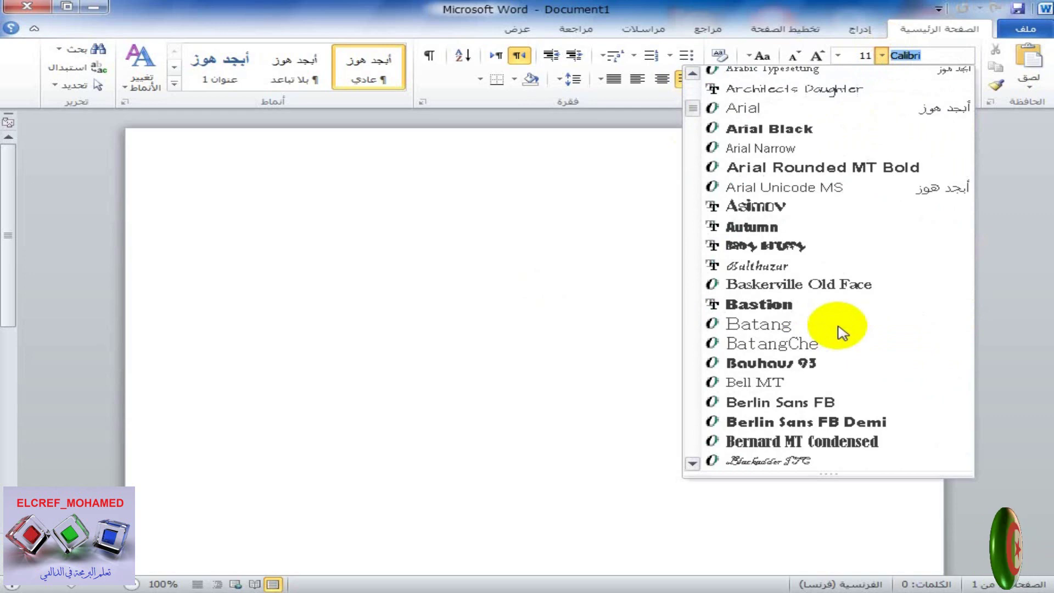
scroll(841, 331, down, 15)
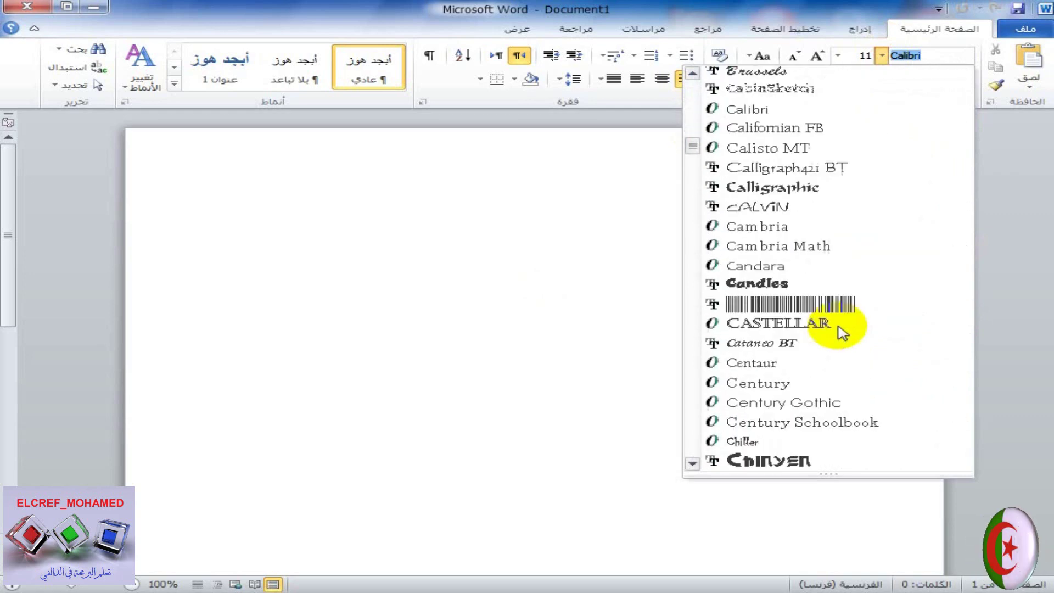
scroll(843, 332, down, 1)
click(800, 242)
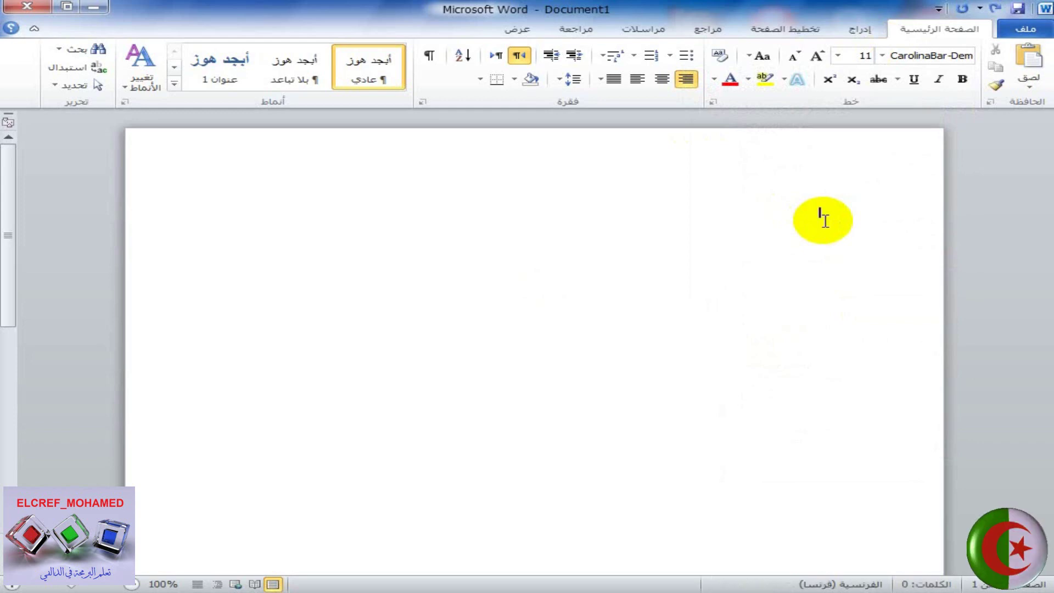
text(123456789)
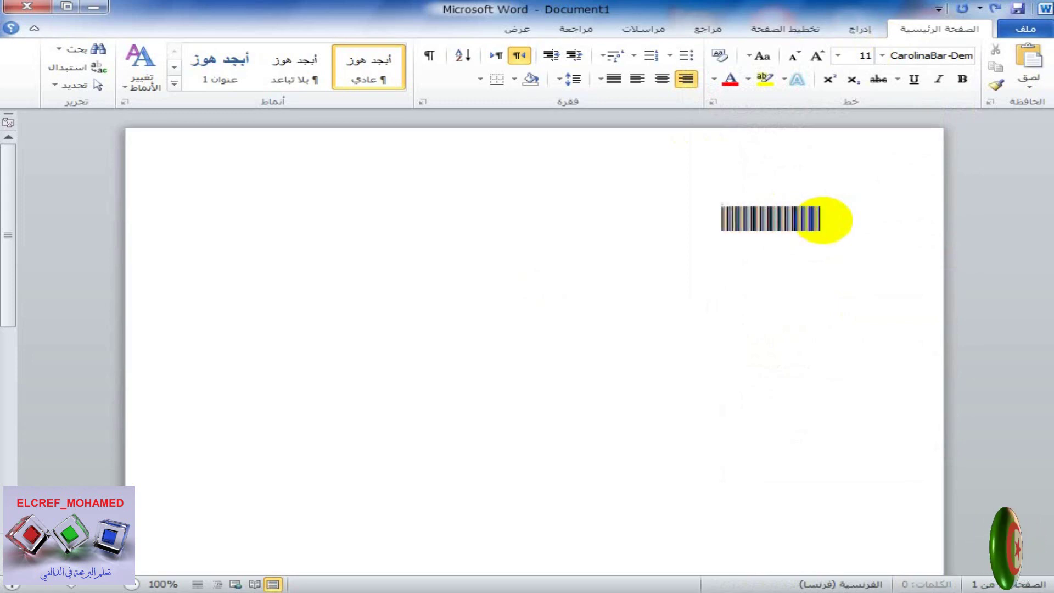